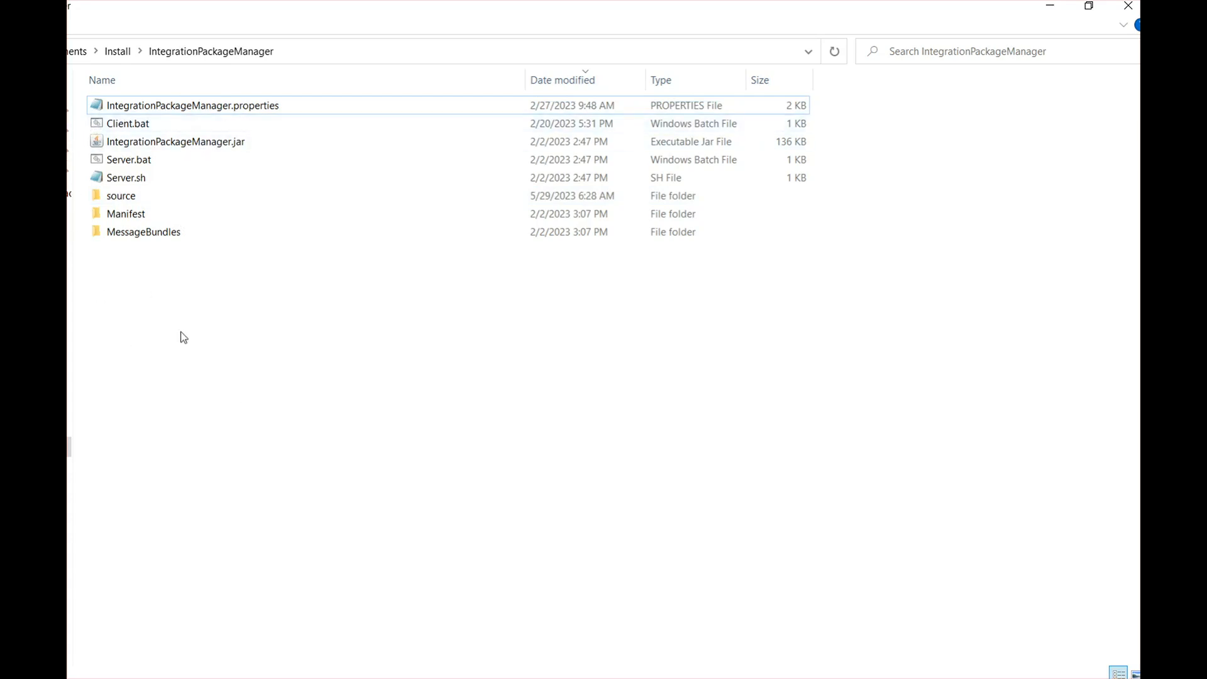
Step: Check which package archive is in the source folder, and return to the IntegrationPackageManager folder
{"action": "double_click", "coordinate": [124, 200]}
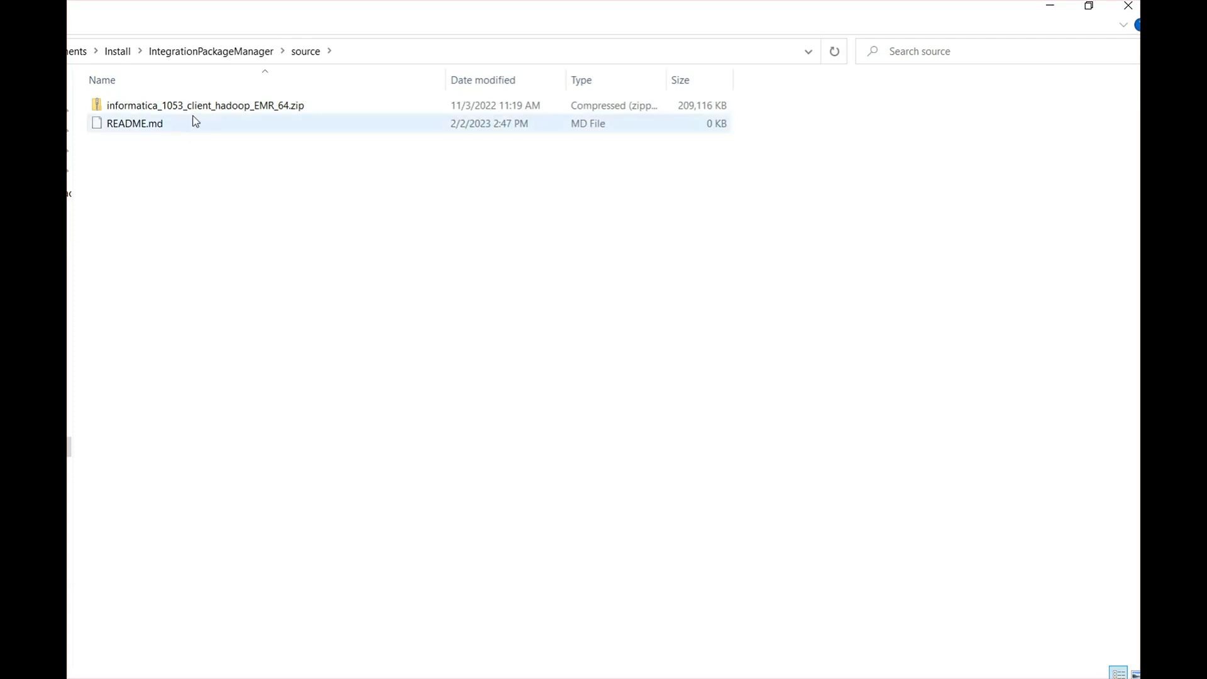
{"action": "left_click", "coordinate": [231, 53]}
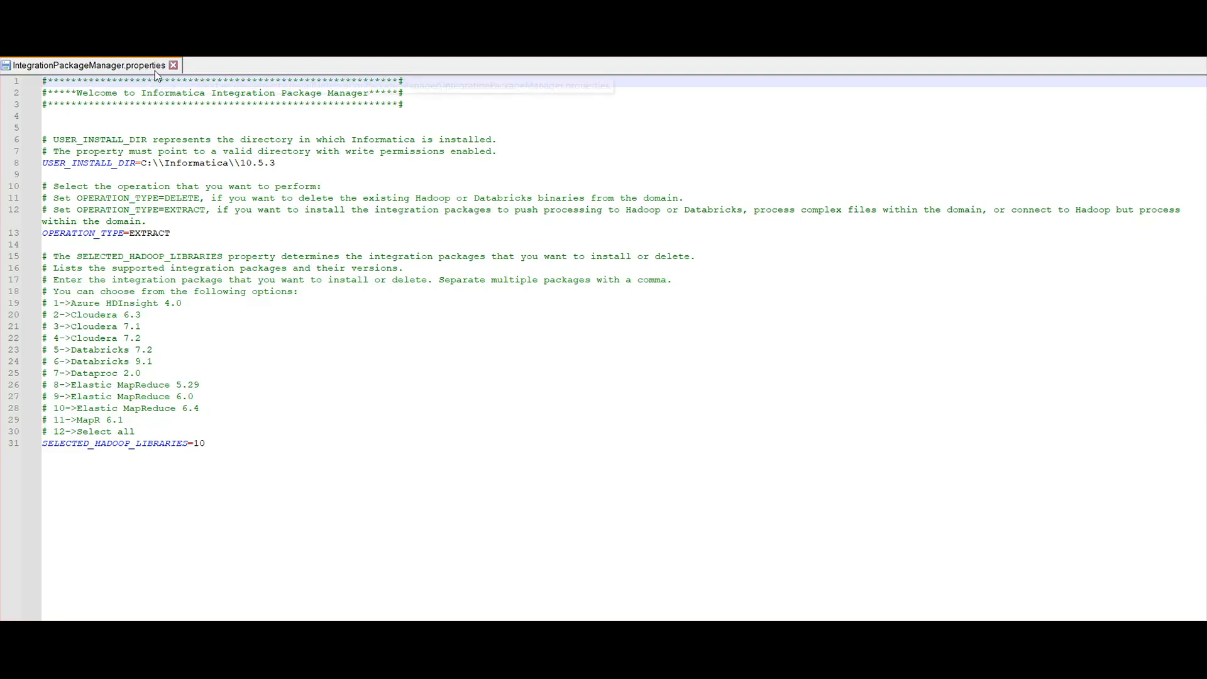
Step: Set OPERATION_TYPE to DELETE in the IntegrationPackageManager.properties file
{"action": "left_click", "coordinate": [175, 234]}
{"action": "key", "text": "BackSpace"}
{"action": "key", "text": "BackSpace"}
{"action": "key", "text": "BackSpace"}
{"action": "key", "text": "BackSpace"}
{"action": "key", "text": "BackSpace"}
{"action": "key", "text": "BackSpace"}
{"action": "key", "text": "BackSpace"}
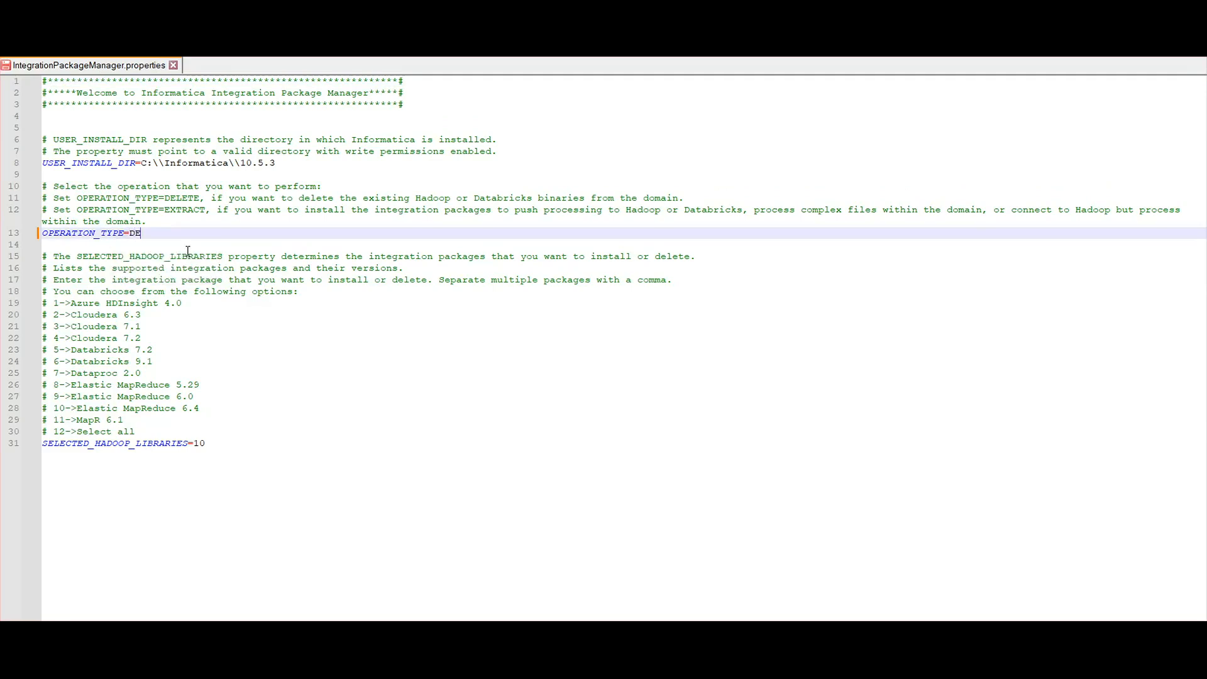
{"action": "type", "text": "DELETE"}
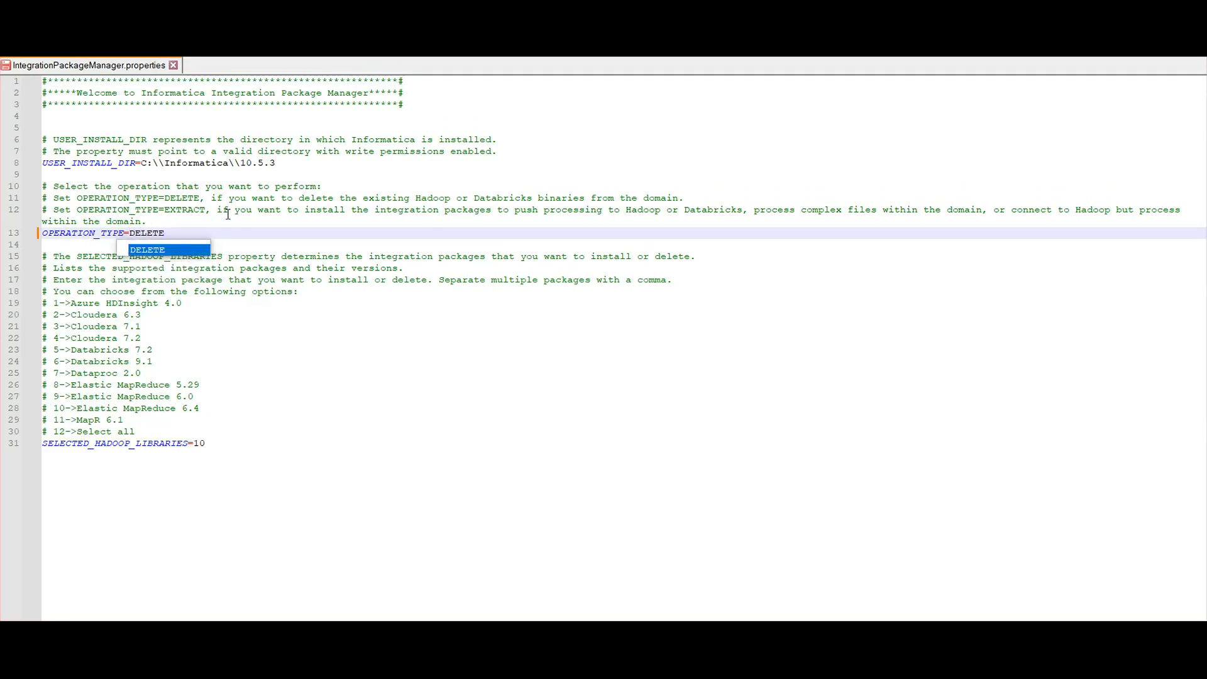
{"action": "left_click", "coordinate": [251, 242]}
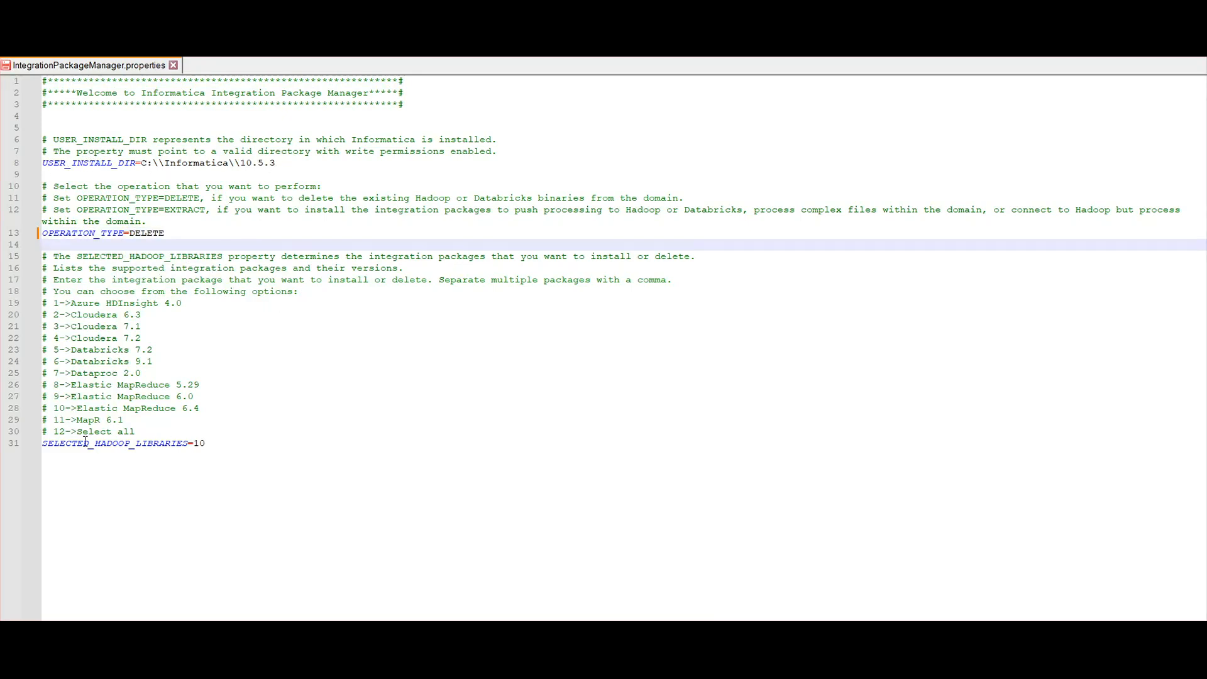
Step: Set SELECTED_HADOOP_LIBRARIES to 12 in the properties file to cover all integration packages
{"action": "left_click", "coordinate": [214, 443]}
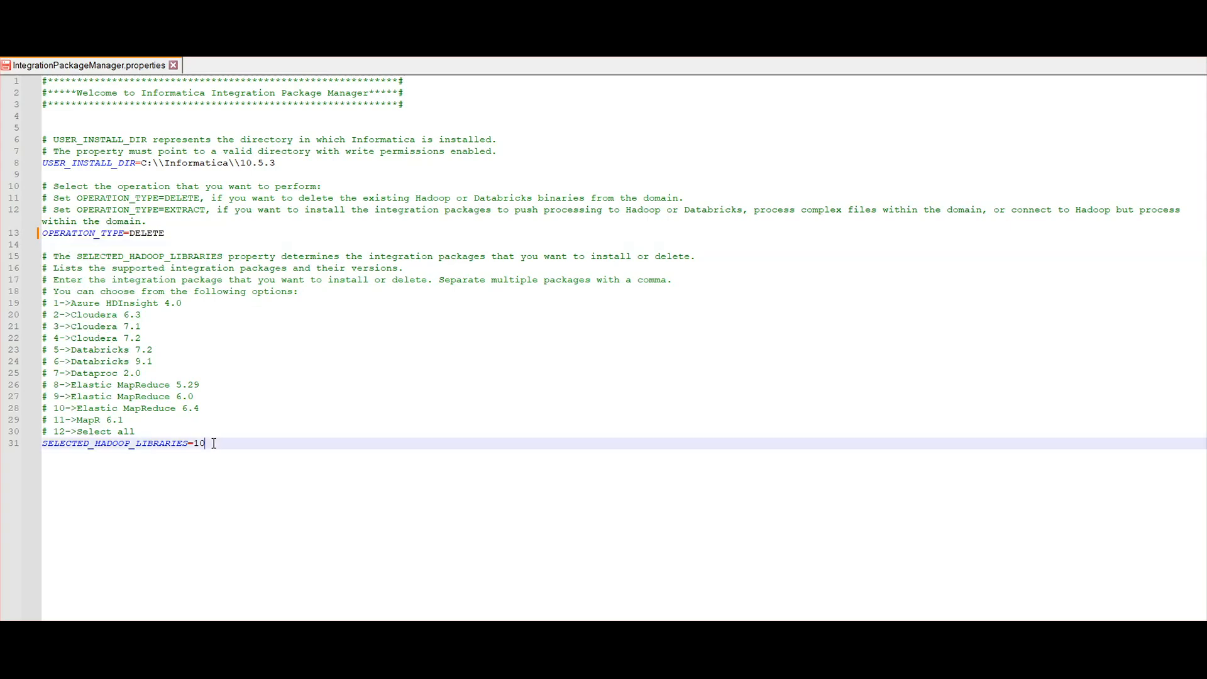
{"action": "key", "text": "BackSpace"}
{"action": "type", "text": "2"}
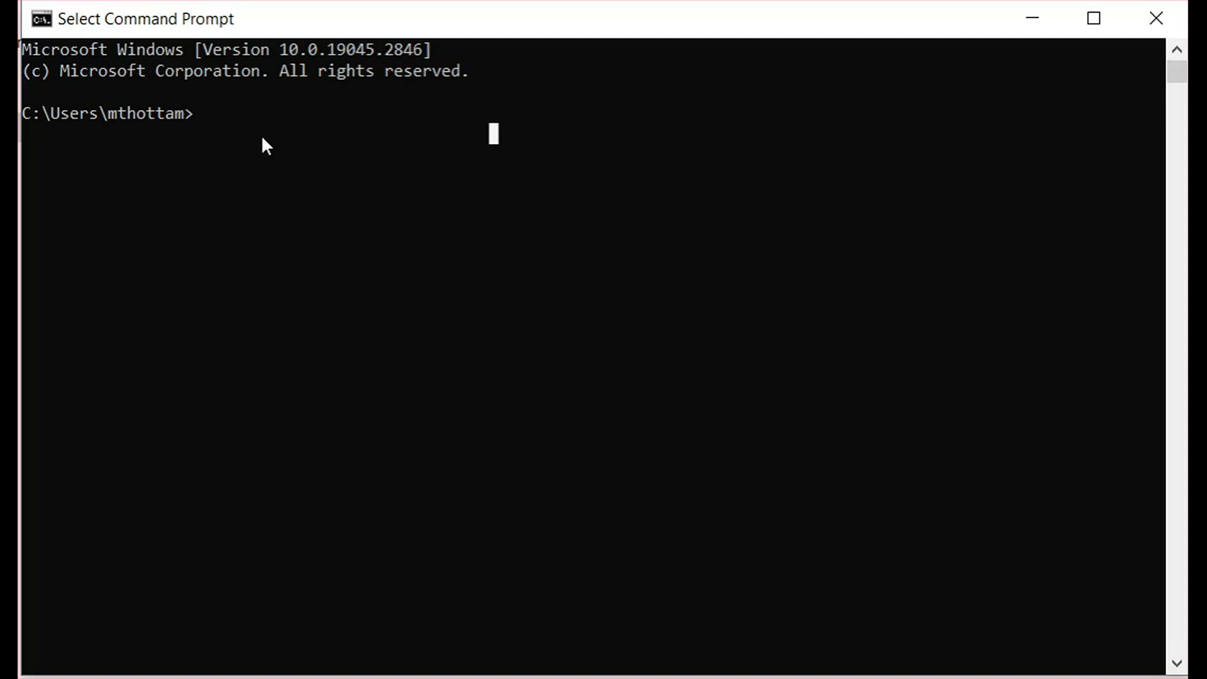
Step: In Command Prompt, change the working directory to the IntegrationPackageManager folder under Documents\Install
{"action": "type", "text": "cd"}
{"action": "type", "text": "C:\\Users\\mthottam\\Documents\\Install\\IntegrationPackageManager"}
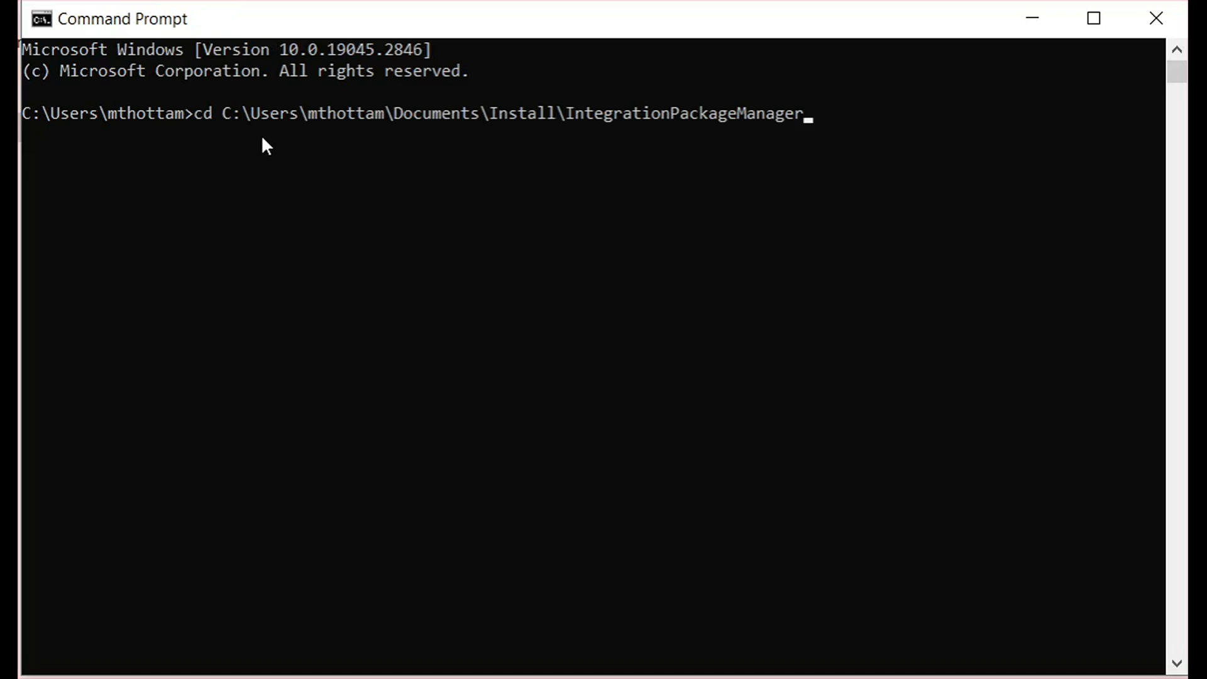
{"action": "key", "text": "Return"}
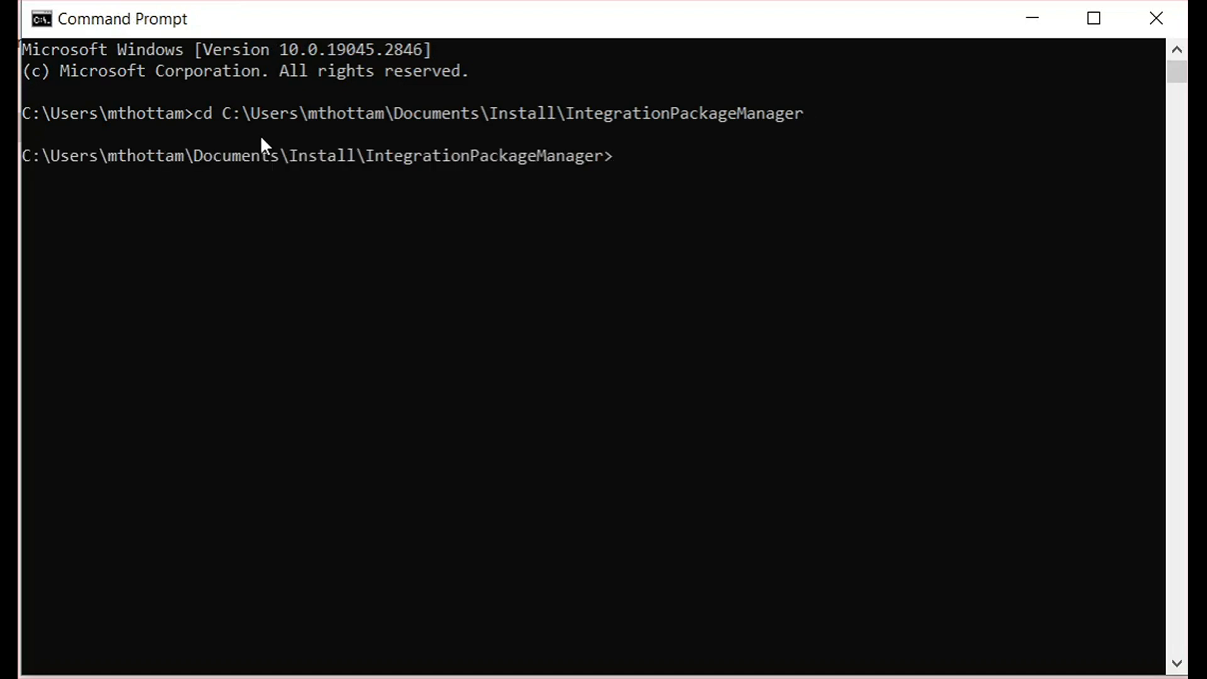
Step: Run Client.bat in silent mode to delete the existing integration packages, and continue past the pause
{"action": "type", "text": "Client.bat silent"}
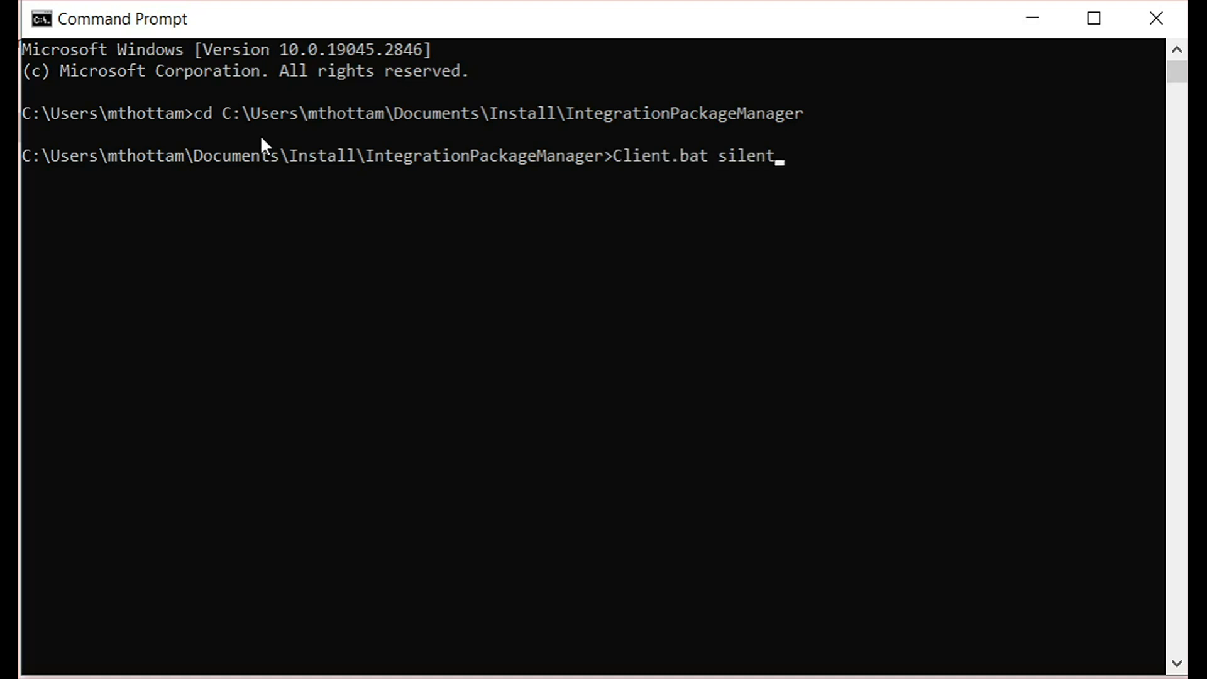
{"action": "key", "text": "Return"}
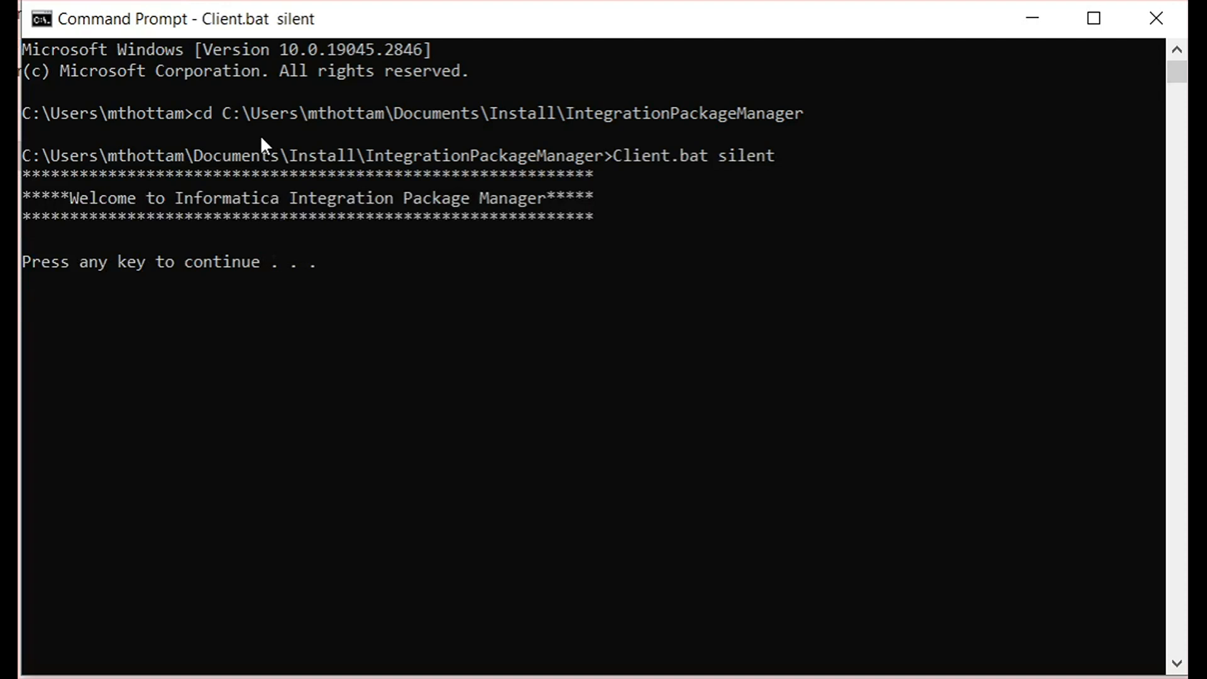
{"action": "key", "text": "Return"}
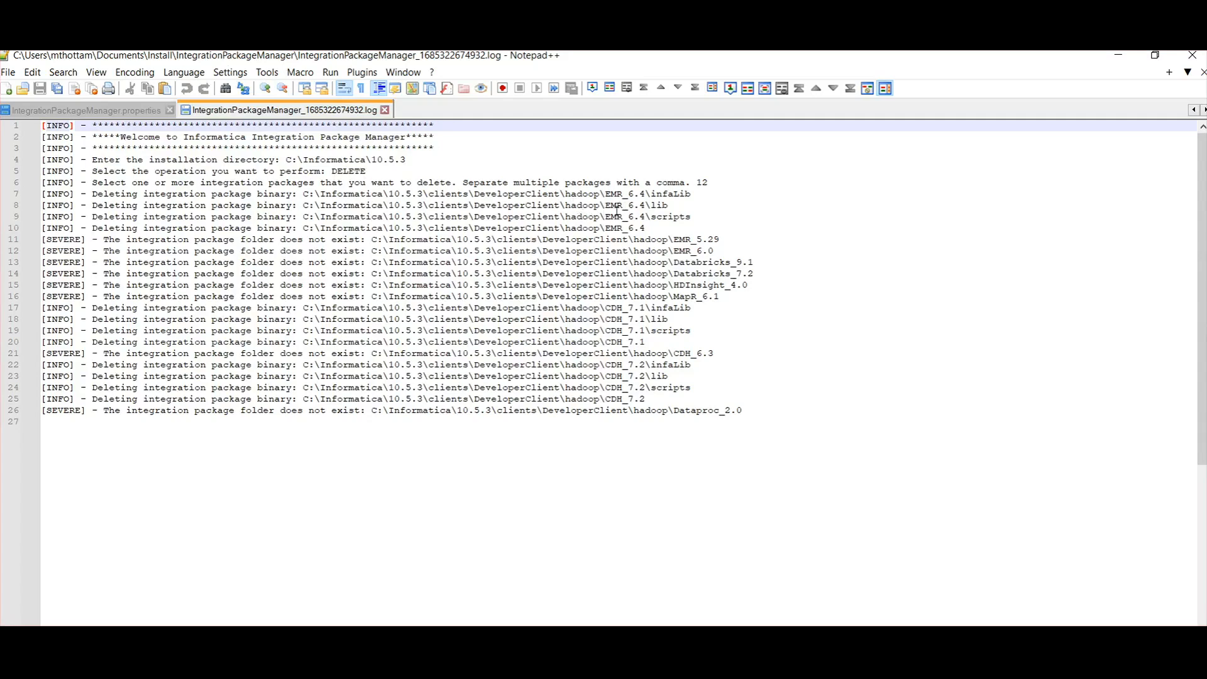
{"action": "left_click", "coordinate": [118, 109]}
{"action": "left_click", "coordinate": [142, 216]}
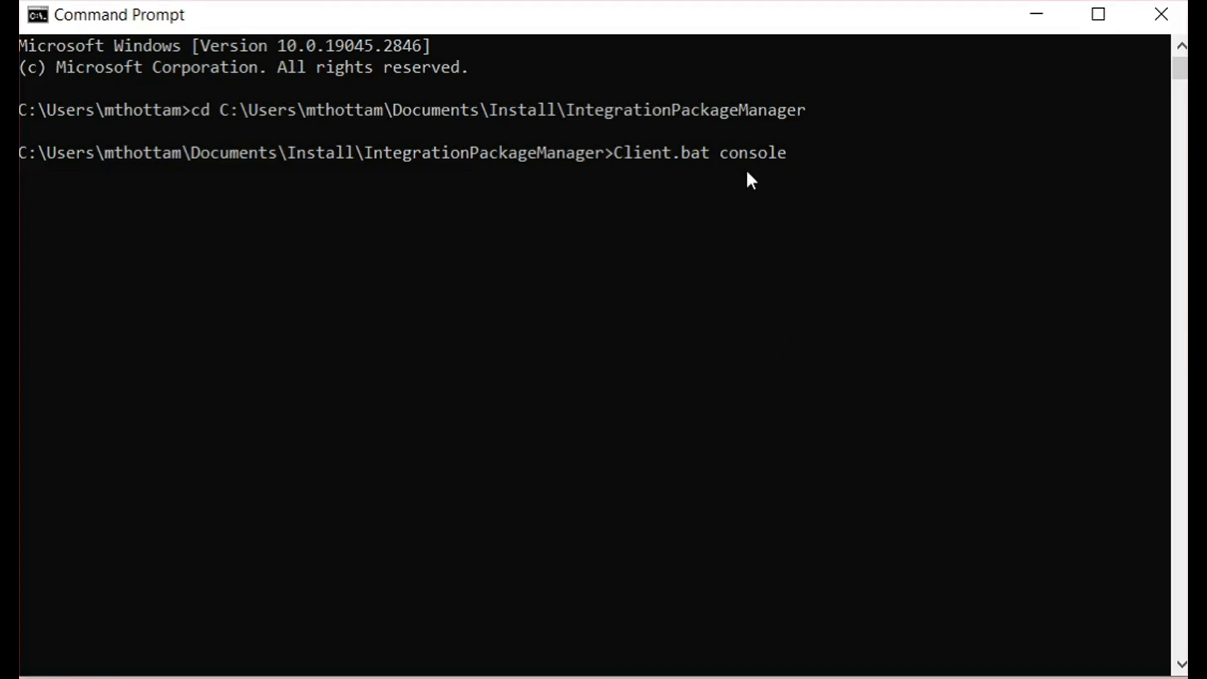
Step: Run Client.bat in console mode from Command Prompt with C:\Informatica\10.5.3 as the installation directory
{"action": "key", "text": "Return"}
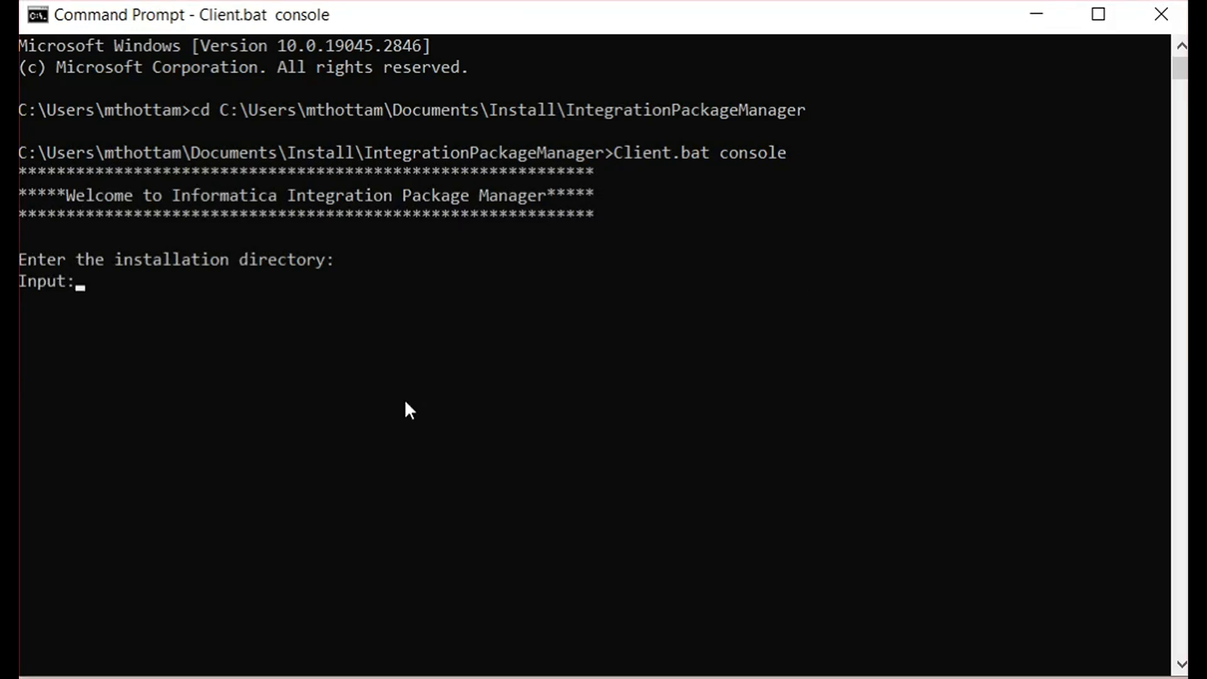
{"action": "type", "text": "C:\\Informatica\\10.5.3"}
{"action": "key", "text": "Return"}
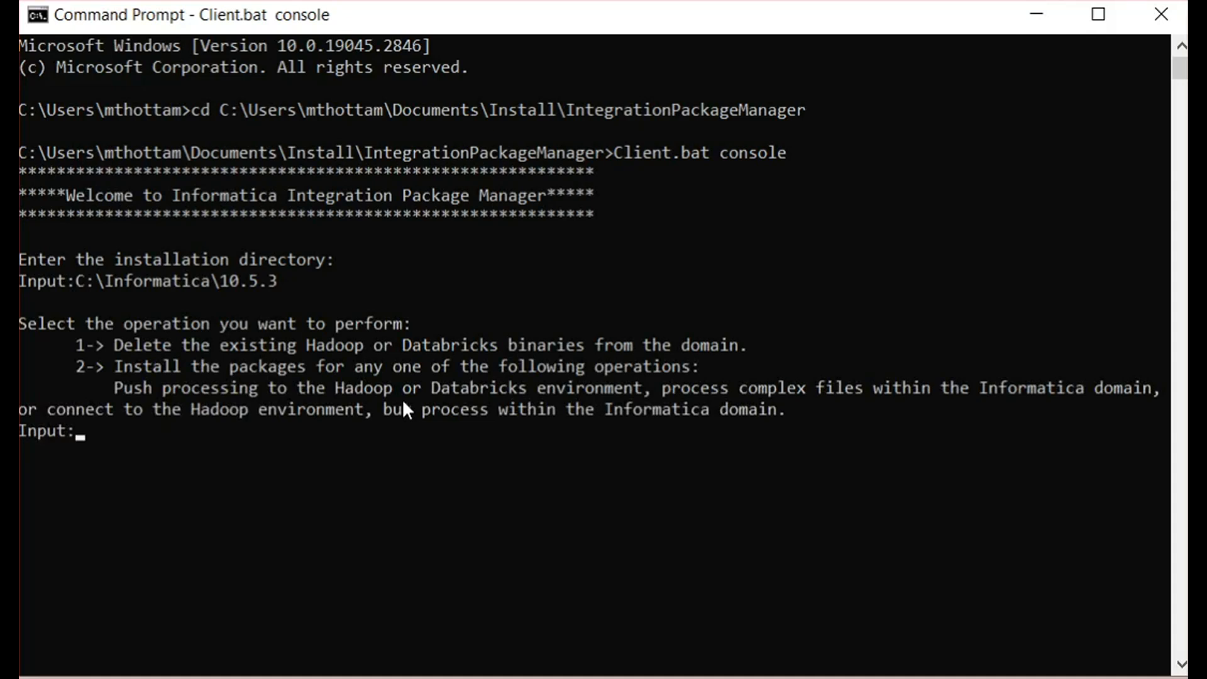
Step: Choose operation 2 to install packages, select package 10 (Elastic MapReduce 6.4), and continue past the pause
{"action": "type", "text": "2"}
{"action": "key", "text": "Return"}
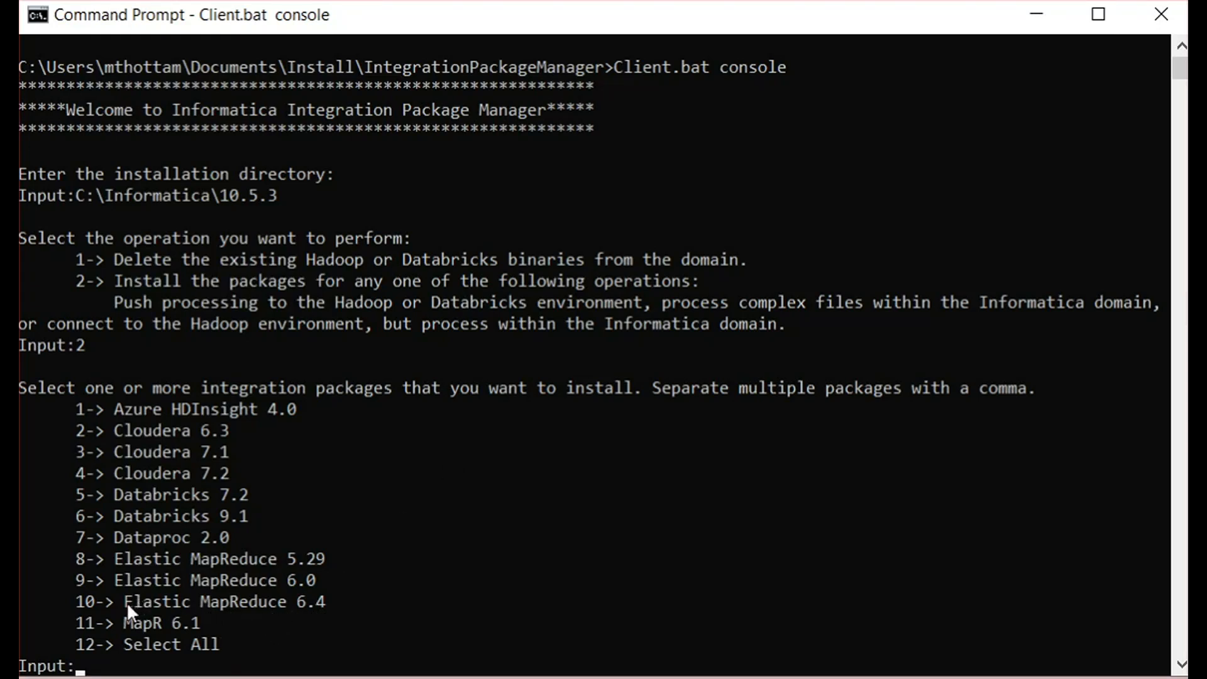
{"action": "type", "text": "10"}
{"action": "key", "text": "Return"}
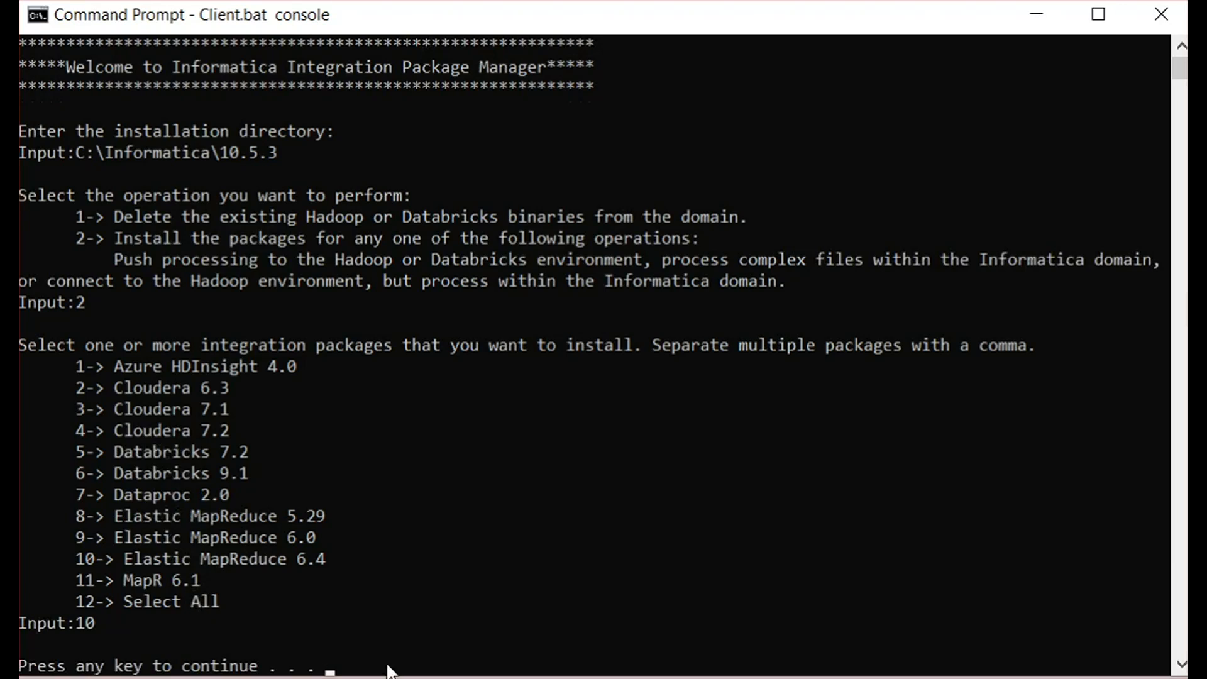
{"action": "key", "text": "Return"}
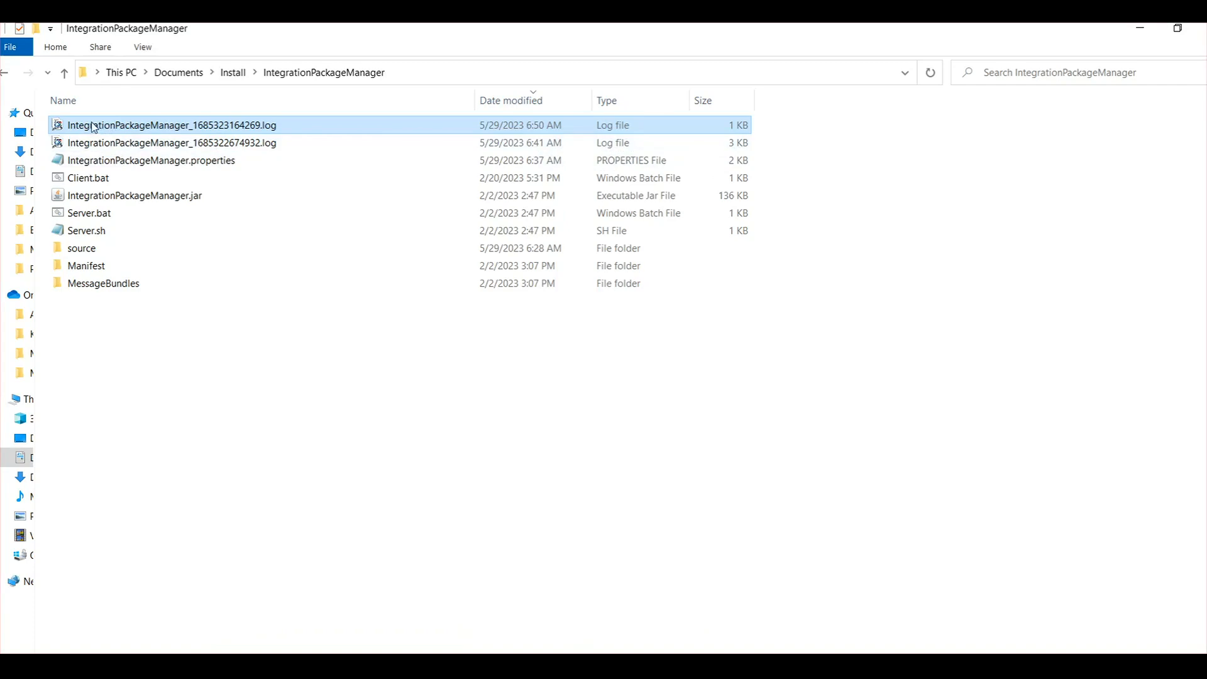
Step: Open the log IntegrationPackageManager_1685323164269.log in Notepad++ and check the DeveloperClient hadoop folder for the installed package
{"action": "right_click", "coordinate": [174, 122]}
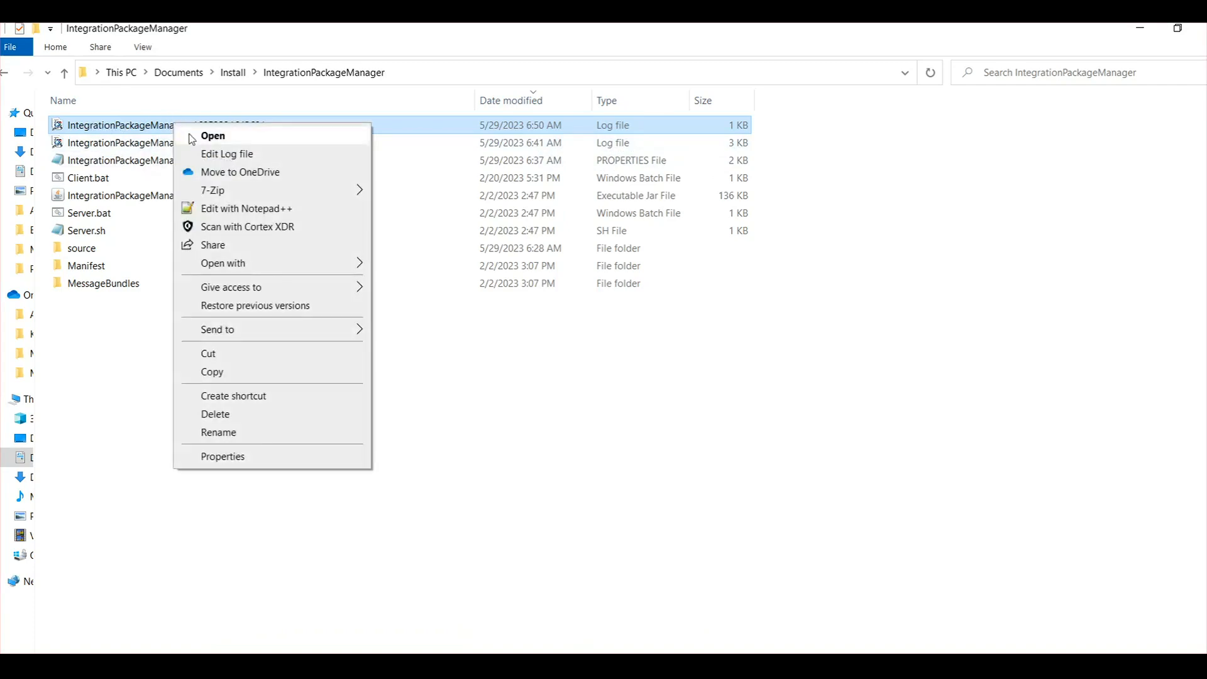
{"action": "left_click", "coordinate": [241, 208]}
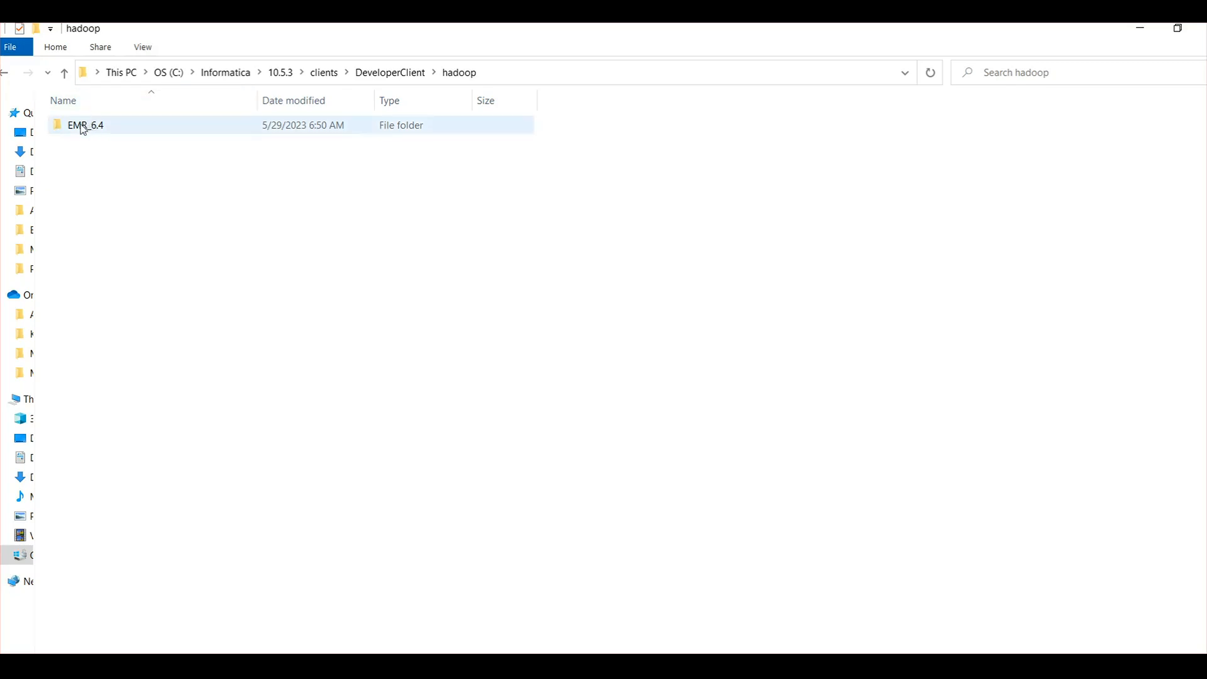
{"action": "mouse_move", "coordinate": [78, 128]}
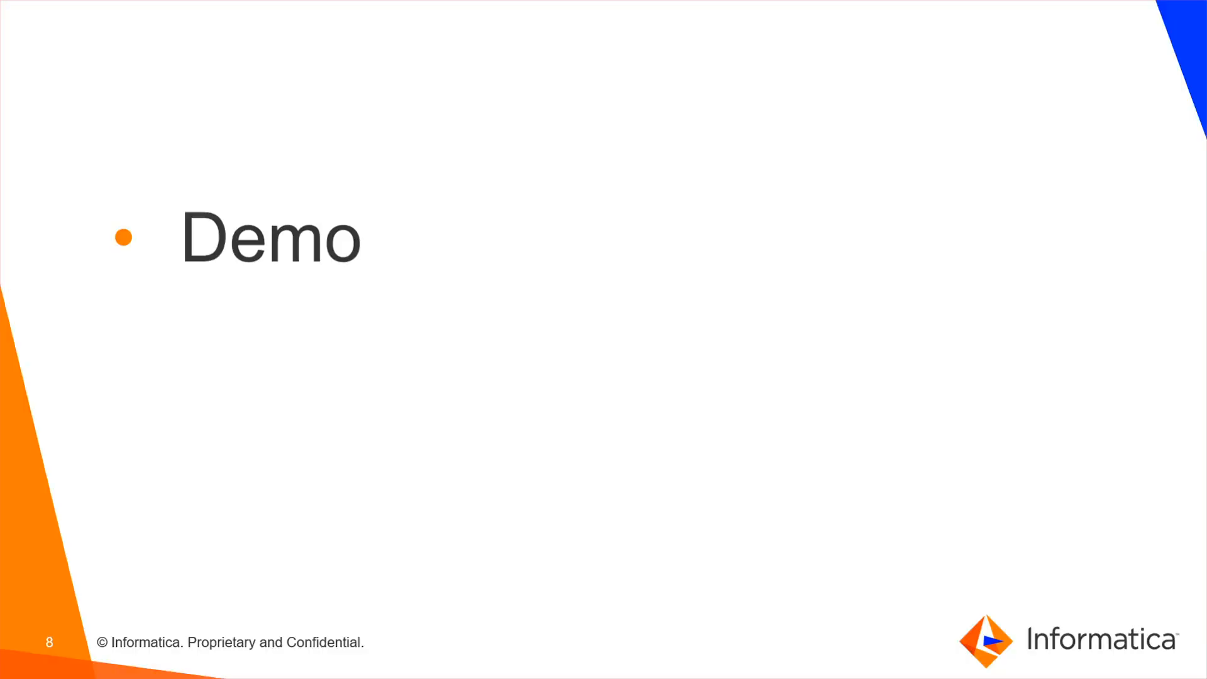
{"action": "key", "text": "Right"}
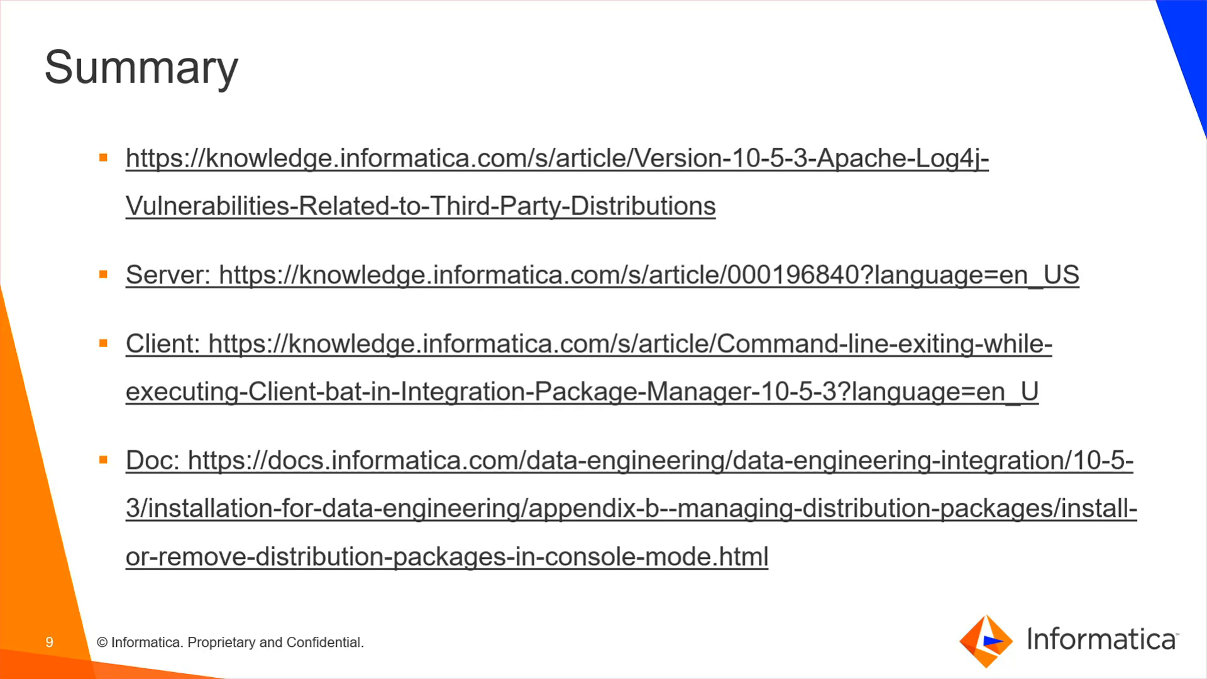
{"action": "key", "text": "Right"}
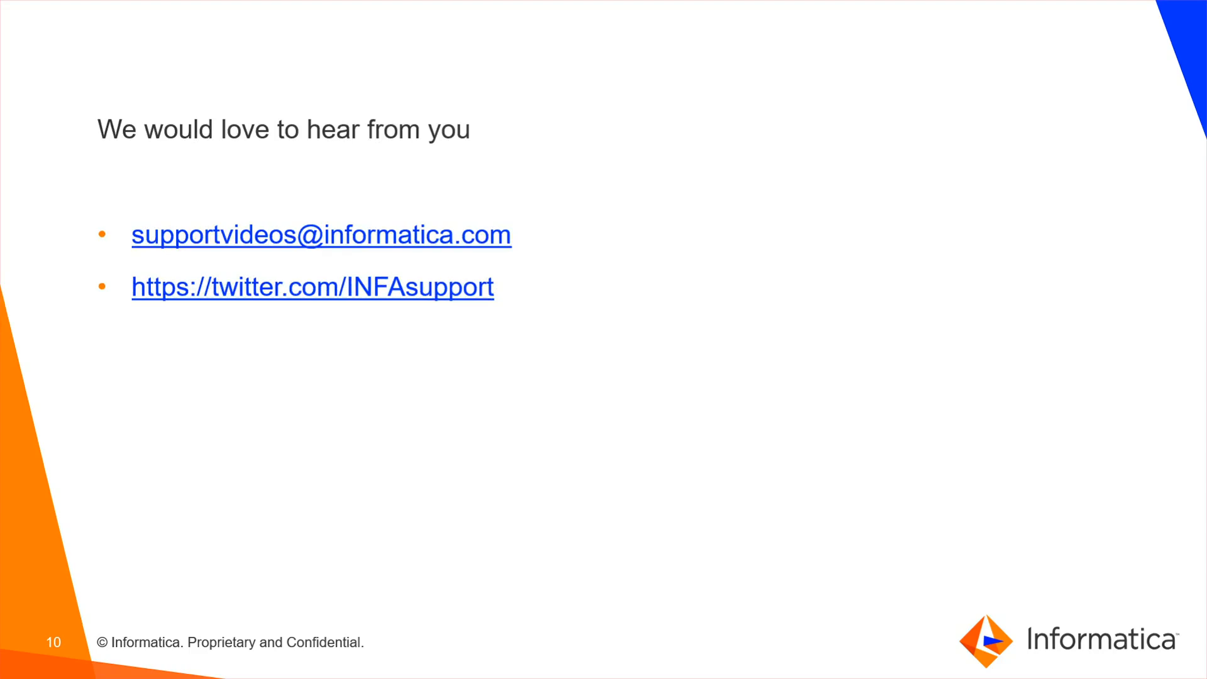
{"action": "key", "text": "Right"}
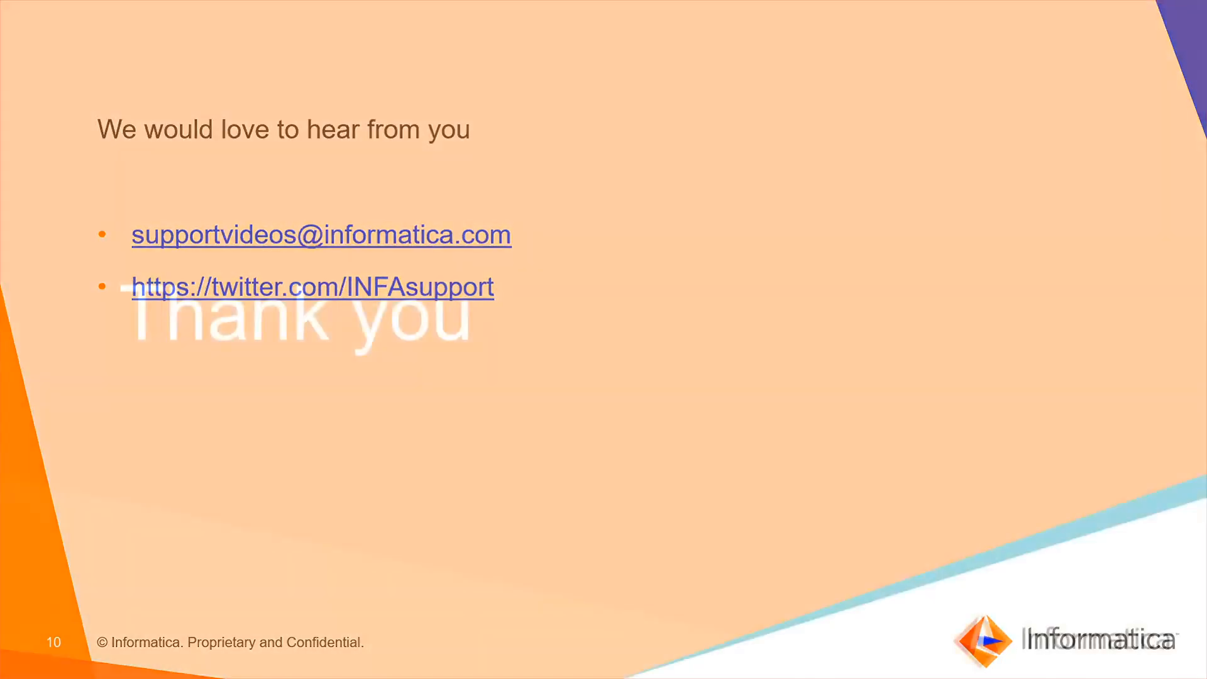